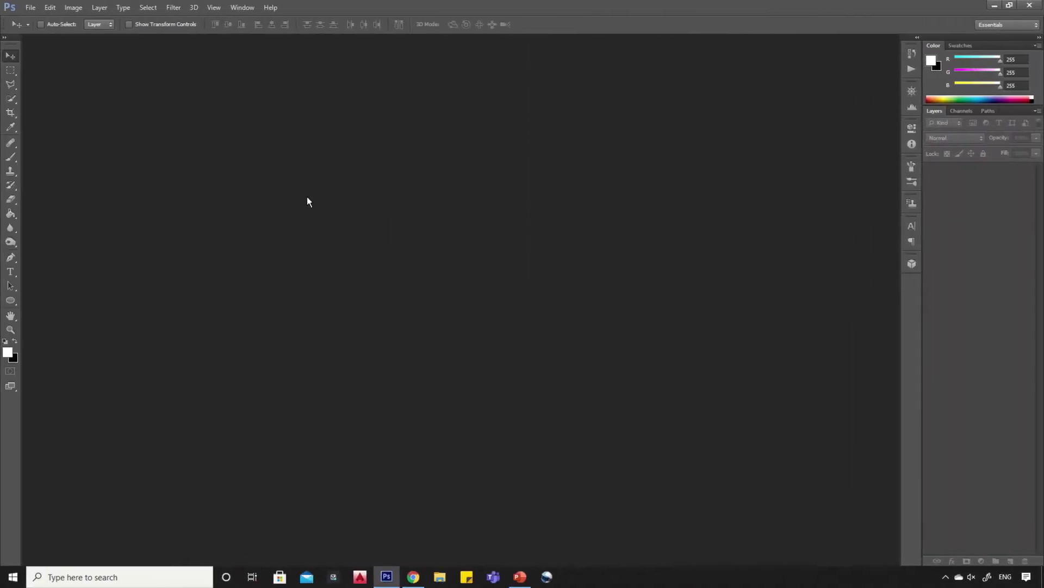
Step: Open Model.jpg from the Change color folder
click(30, 8)
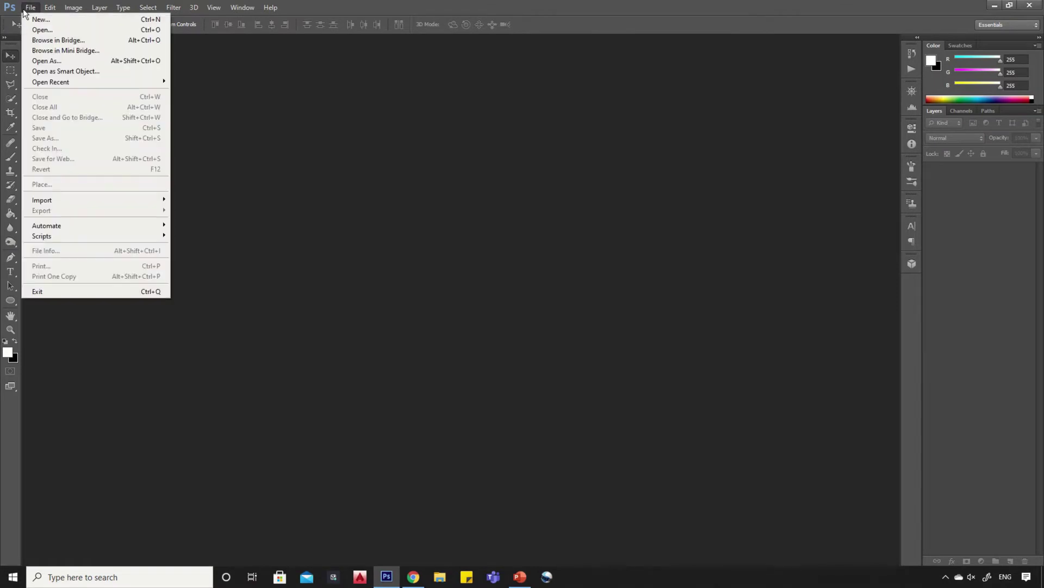
click(38, 30)
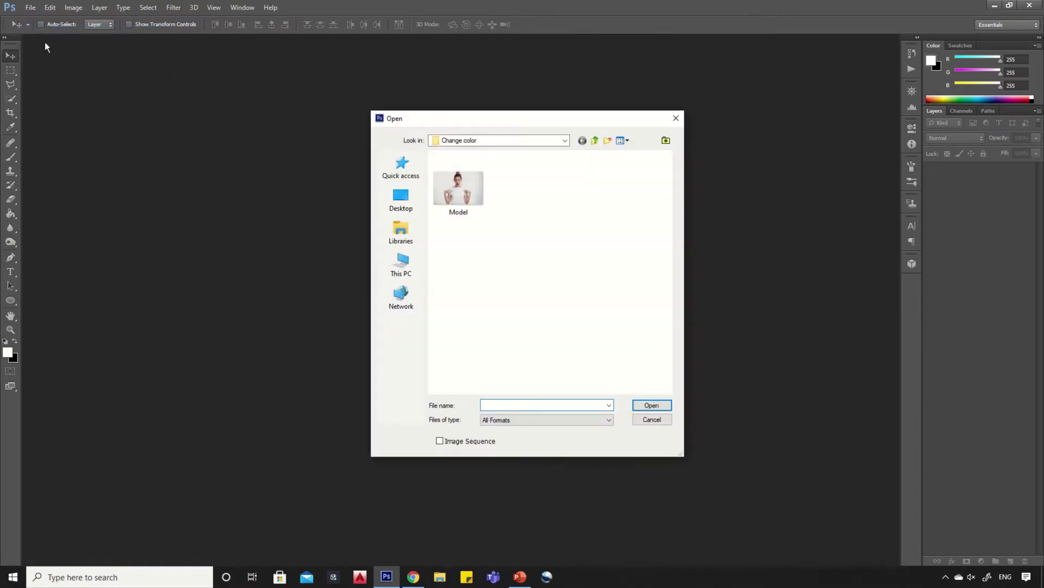
double_click(468, 196)
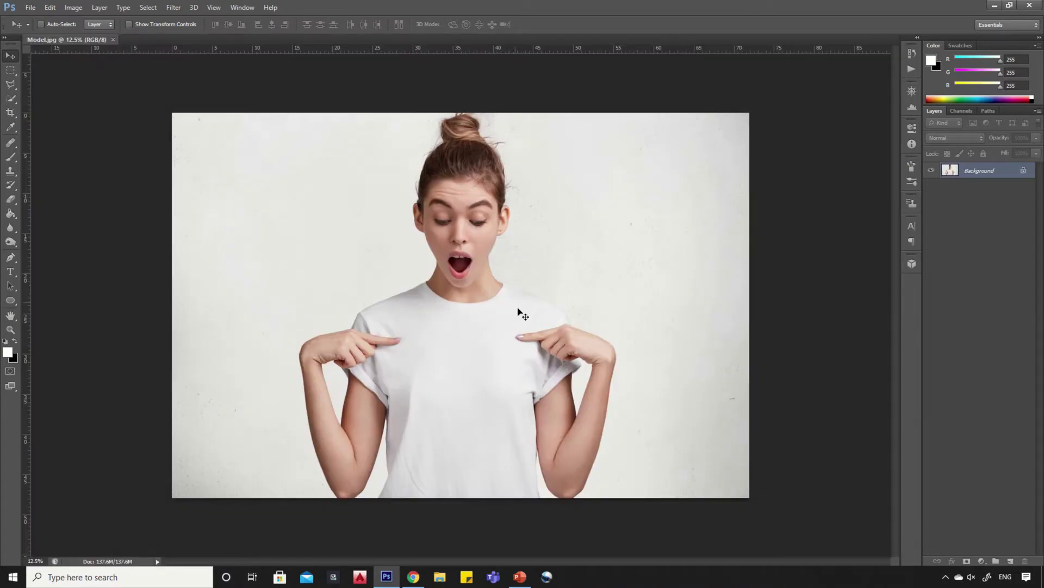
scroll(544, 435, up, 2)
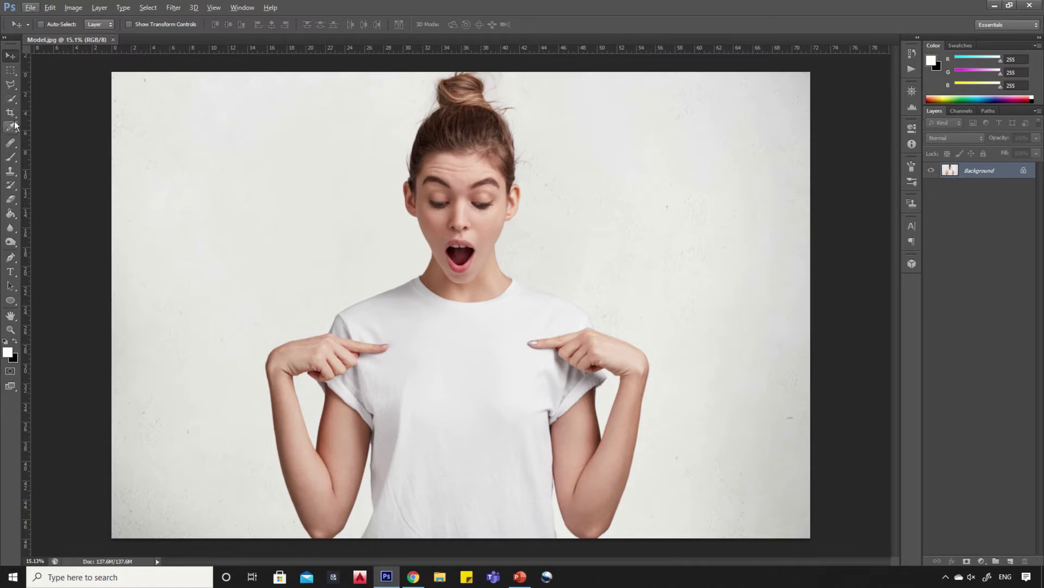
Step: With the Quick Selection Tool, select the shirt from hem to left shoulder, adding the armpit notch and sleeve gap
click(12, 103)
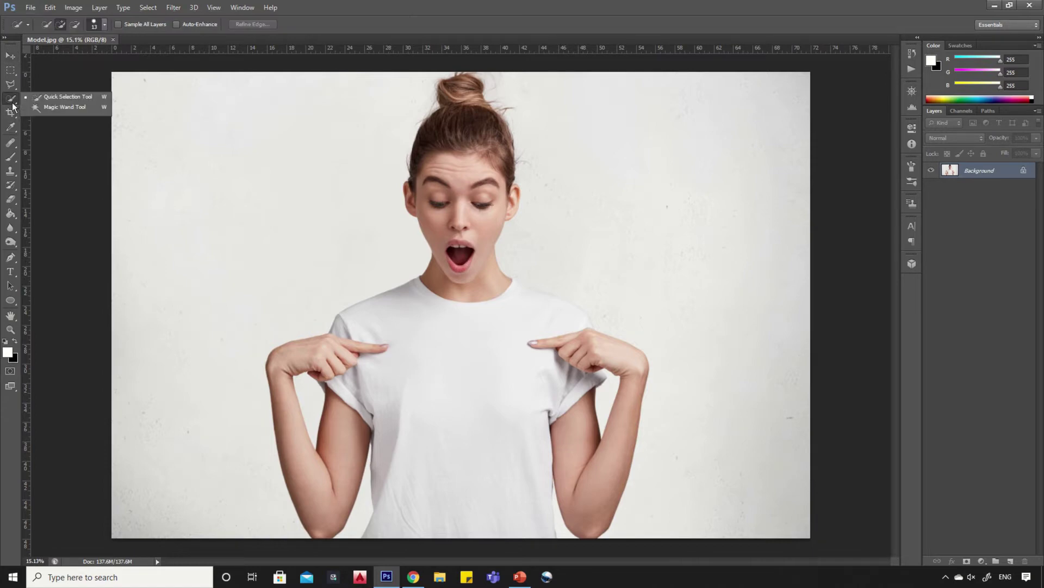
click(52, 98)
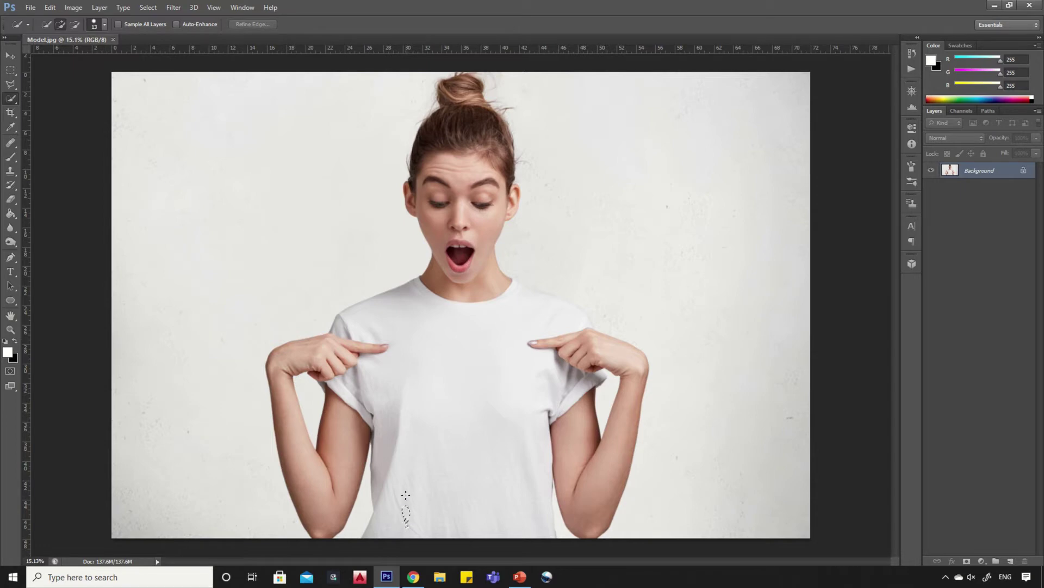
mouse_move(405, 495)
mouse_down()
mouse_move(394, 462)
mouse_move(401, 348)
mouse_up()
alt+scroll(401, 348, up, 5)
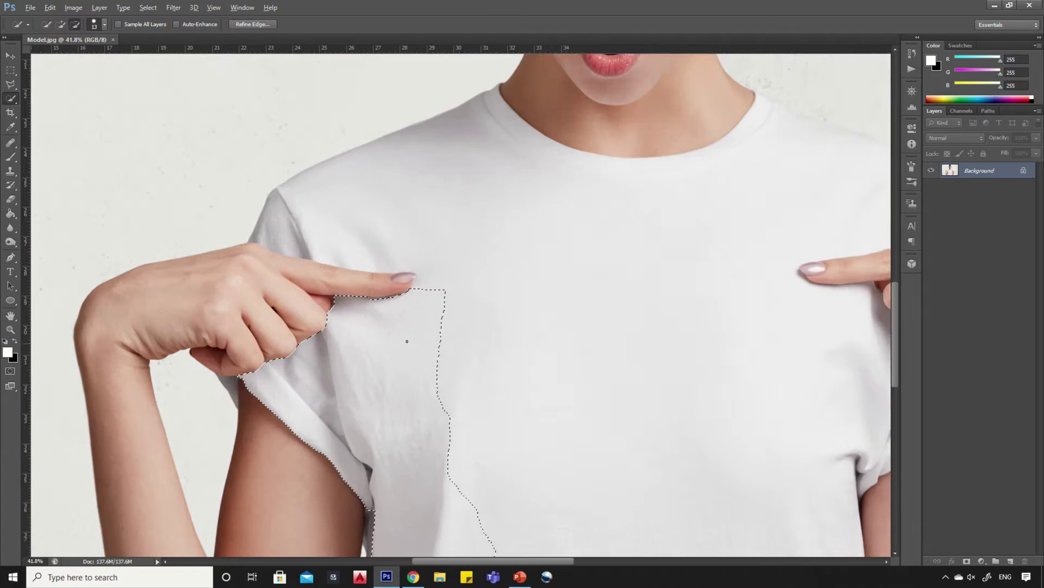
scroll(407, 341, down, 2)
alt+scroll(369, 461, up, 3)
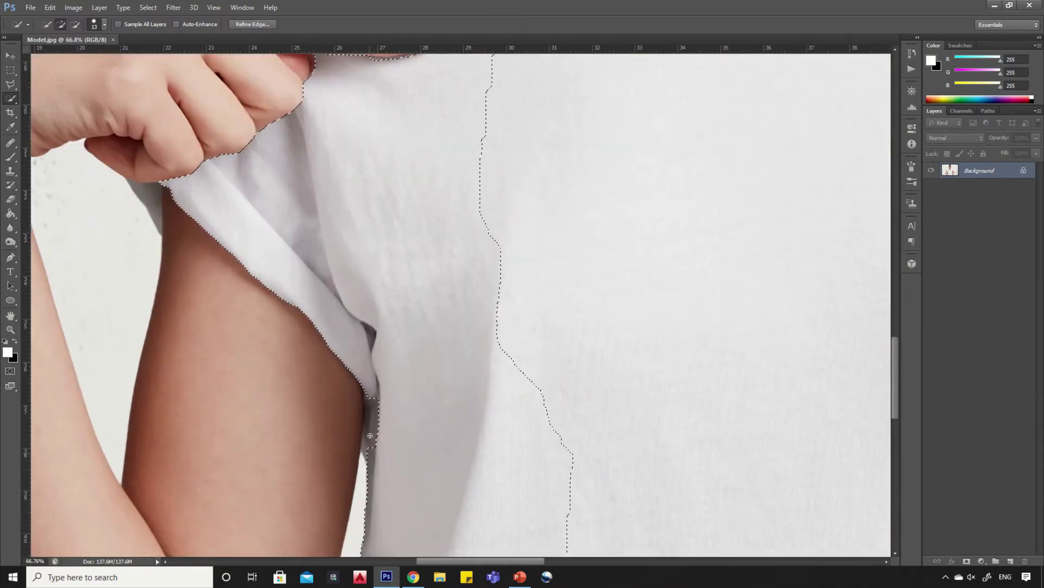
drag(370, 436, 366, 415)
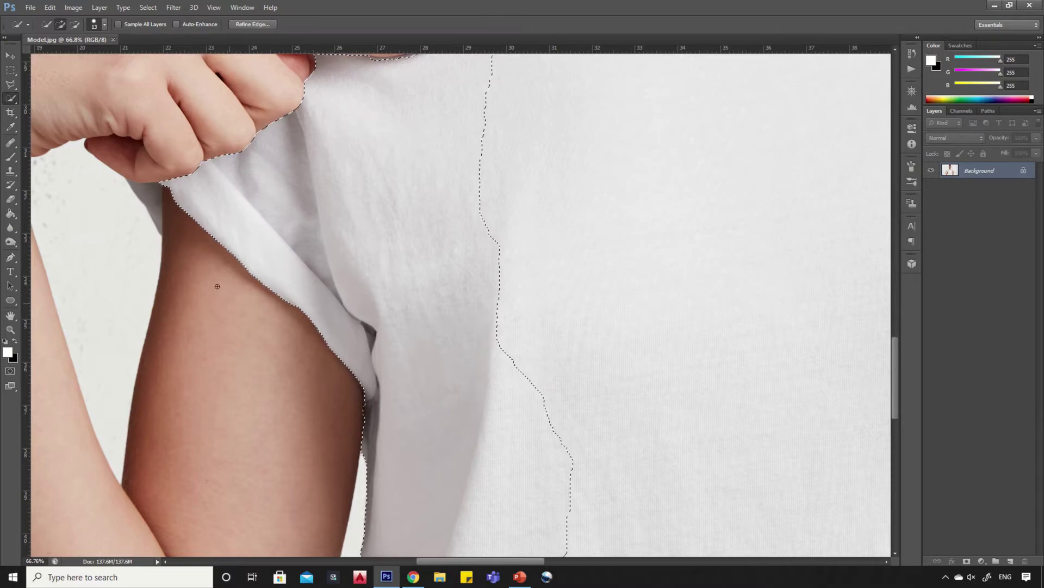
drag(152, 193, 157, 216)
Step: Extend the selection over the upper shirt, shoulders, the area right of the neck and the neck-shoulder corner
key(alt)
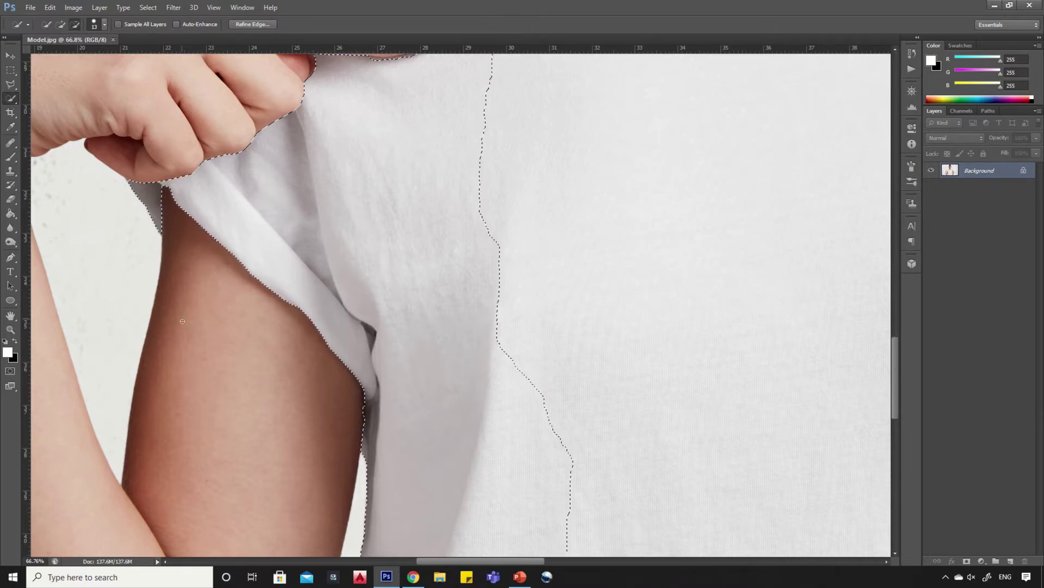
scroll(182, 321, down, 3)
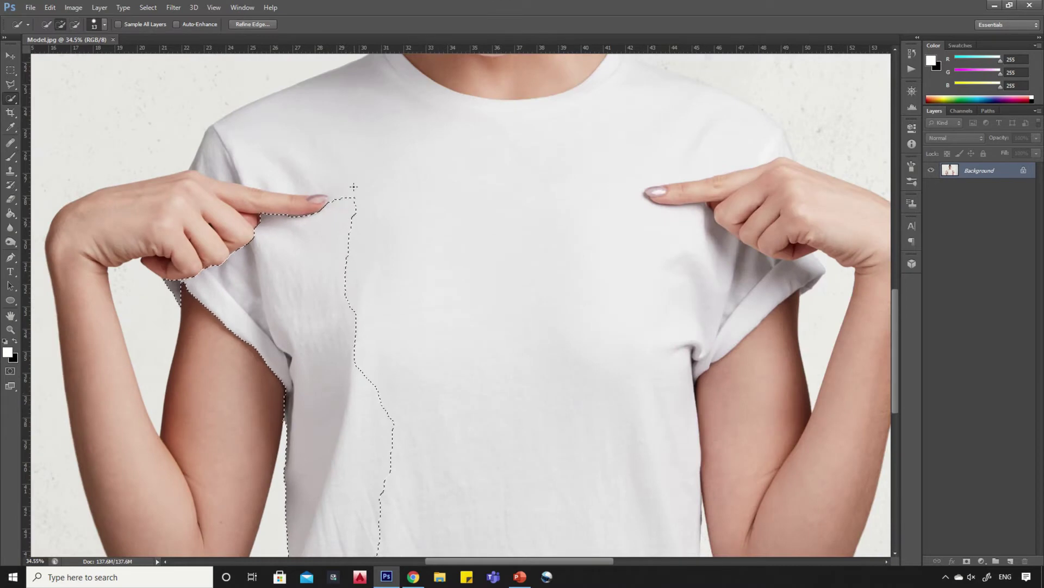
mouse_move(353, 187)
mouse_down()
mouse_move(340, 172)
mouse_move(234, 154)
mouse_move(216, 163)
mouse_up()
scroll(309, 139, up, 2)
scroll(272, 452, down, 3)
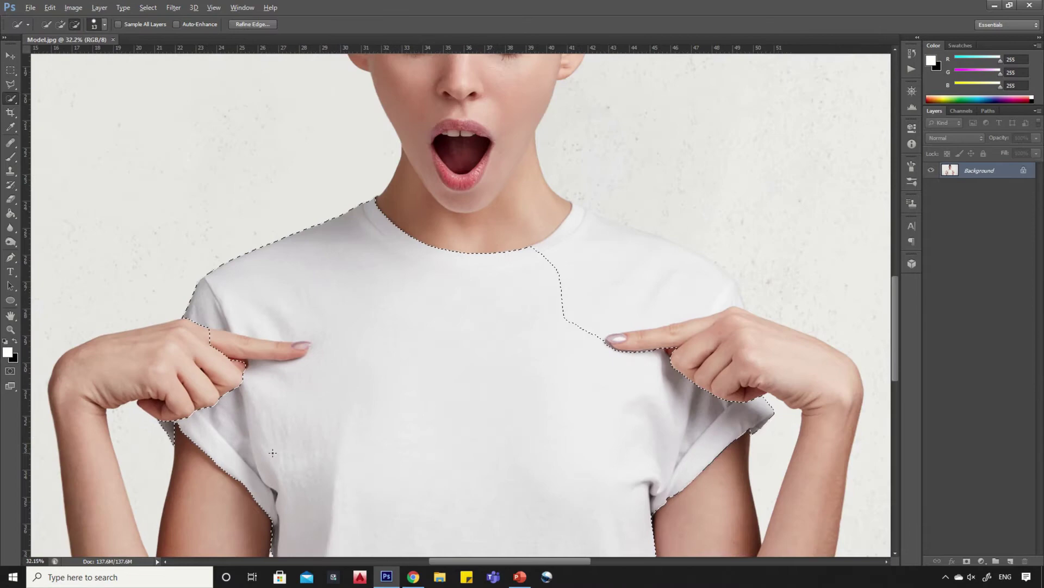
scroll(622, 298, up, 2)
mouse_move(515, 268)
mouse_down()
mouse_move(565, 228)
mouse_move(575, 192)
mouse_up()
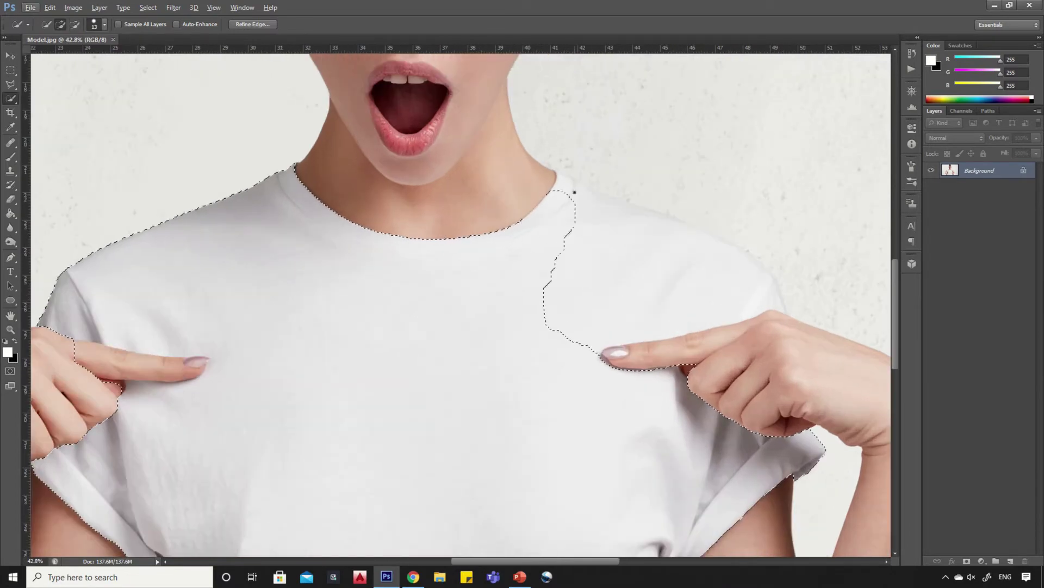
scroll(567, 177, up, 4)
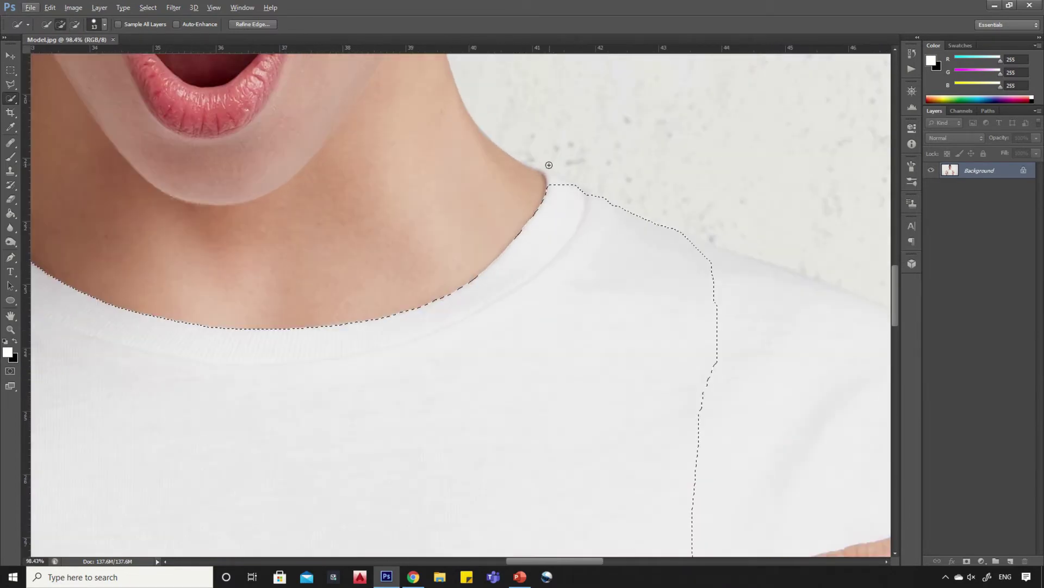
mouse_move(549, 164)
mouse_down()
mouse_move(528, 161)
mouse_move(577, 189)
mouse_up()
Step: Add the right shoulder and sleeve to the shirt selection
scroll(584, 195, down, 5)
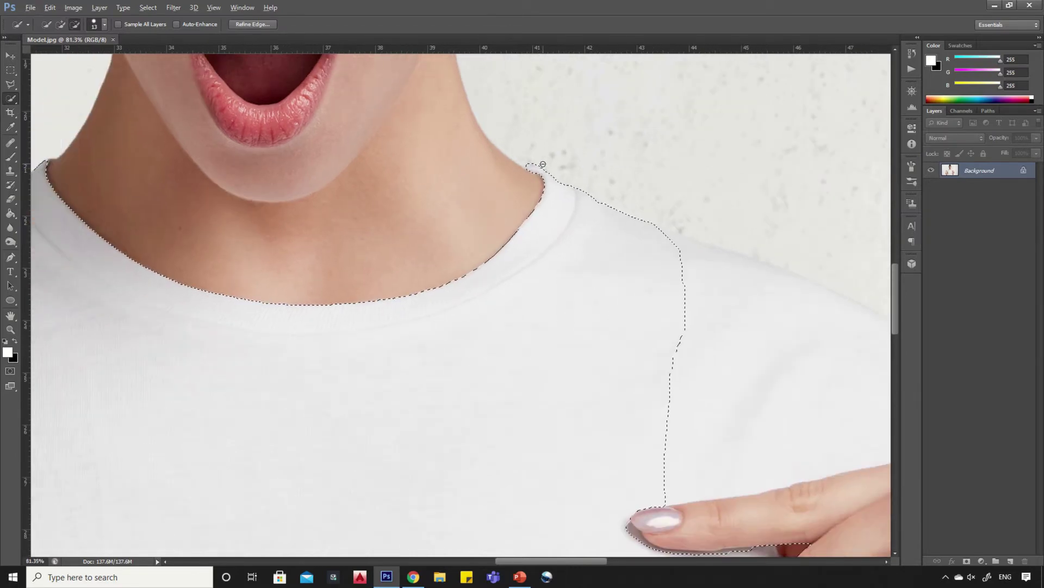
mouse_move(614, 301)
mouse_down()
mouse_move(779, 305)
mouse_move(791, 323)
mouse_up()
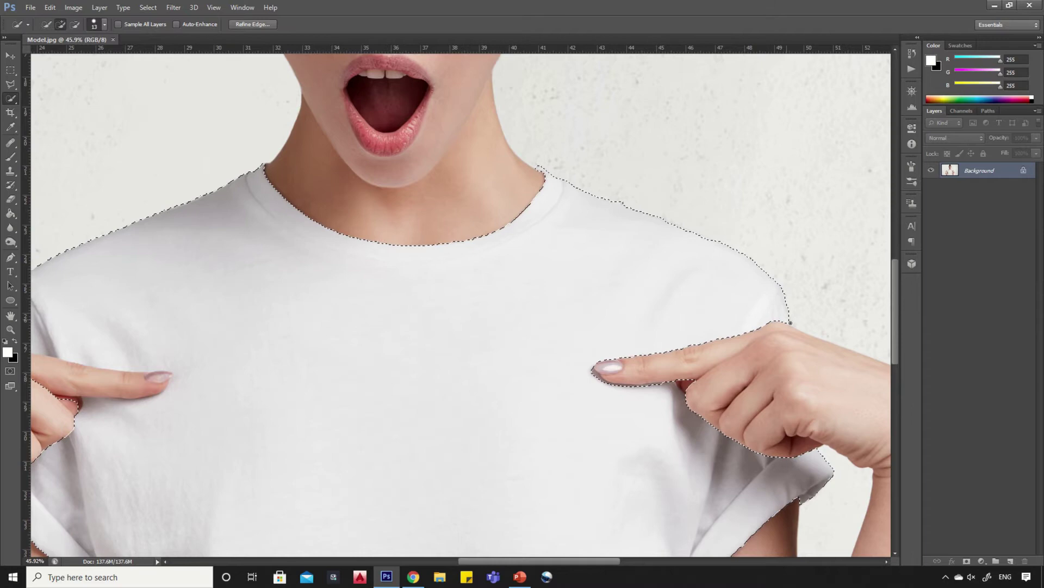
scroll(761, 292, down, 5)
scroll(698, 376, up, 5)
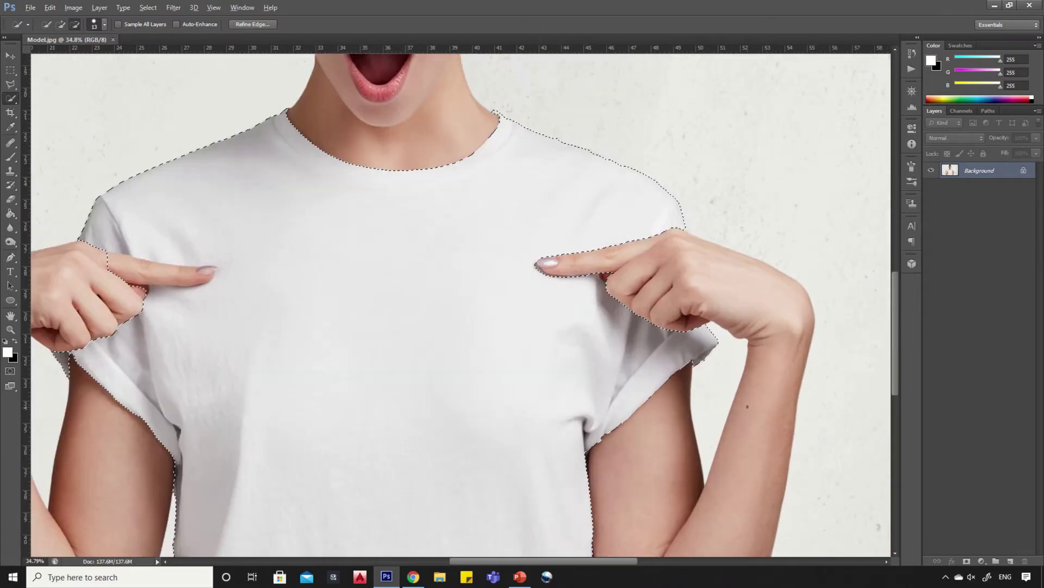
scroll(517, 282, down, 4)
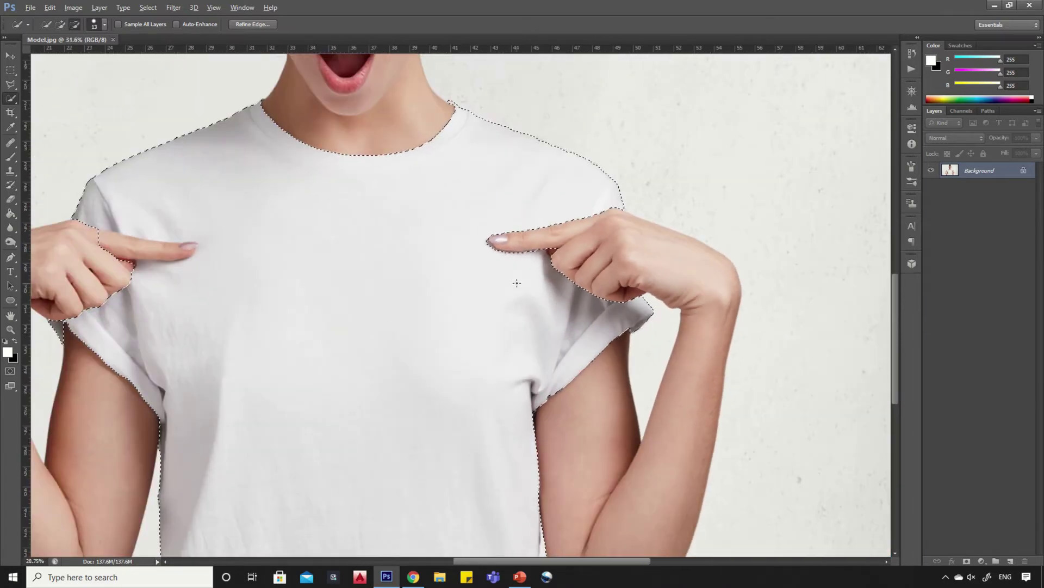
scroll(516, 283, down, 2)
scroll(362, 307, up, 5)
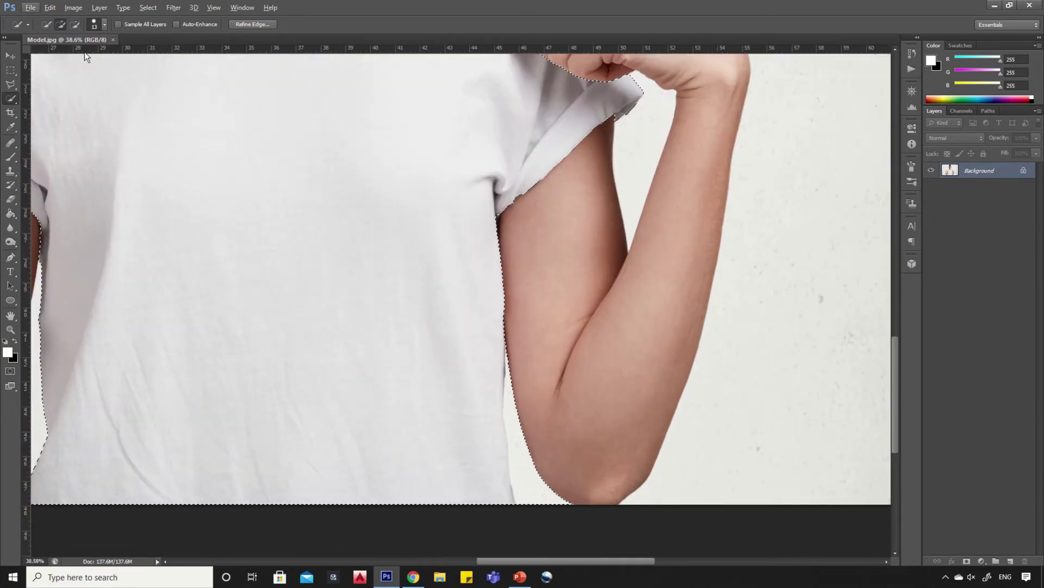
Step: Add the shirt gap under the pointing finger to the selection
click(78, 28)
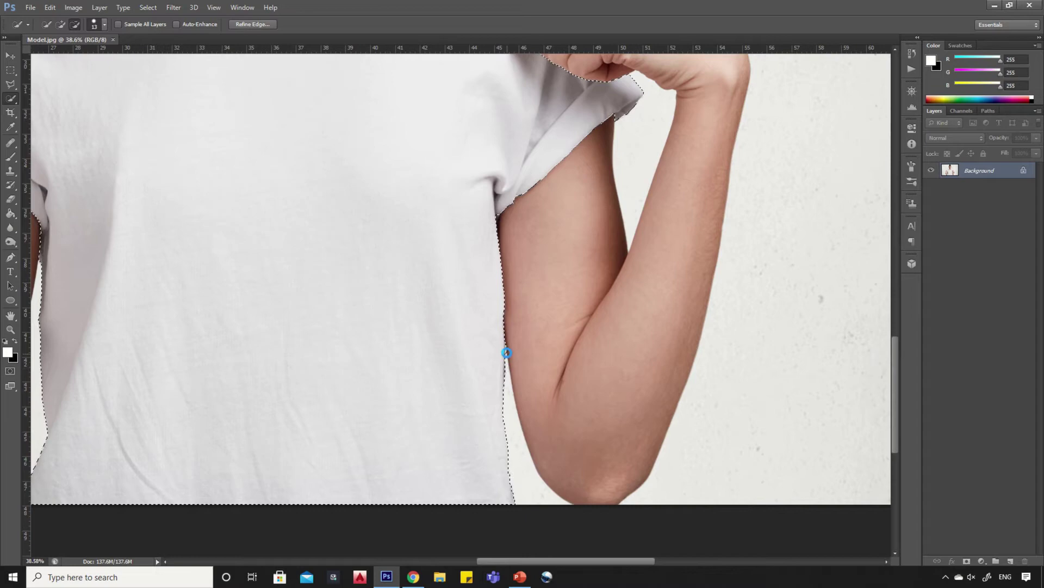
scroll(527, 449, down, 3)
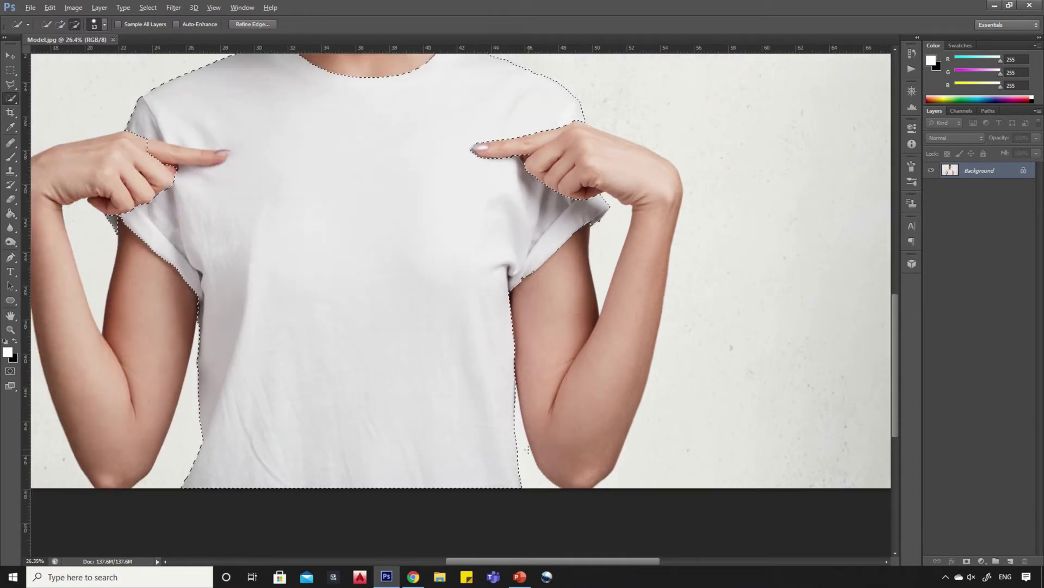
scroll(506, 154, up, 3)
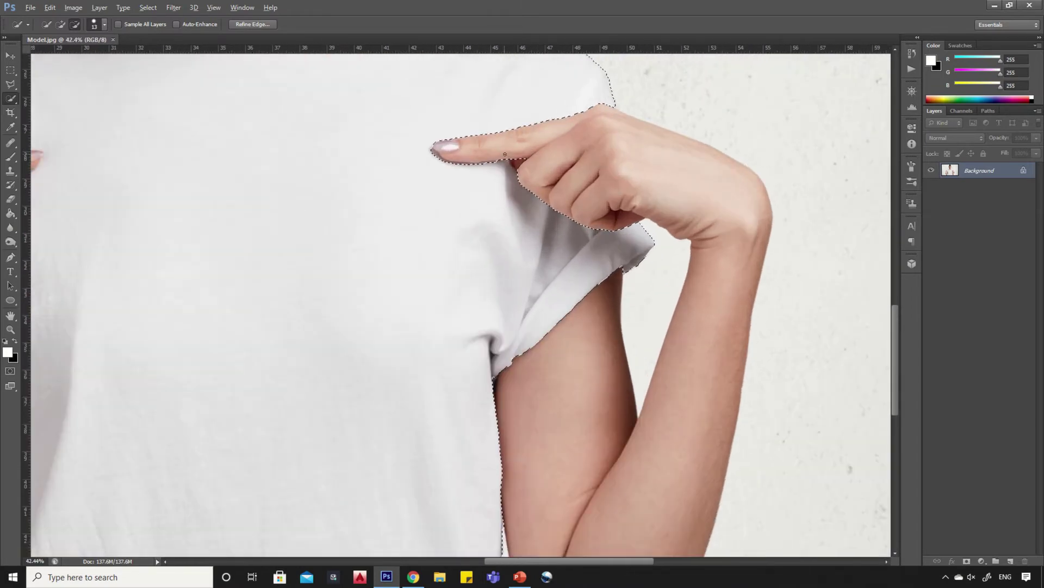
scroll(504, 154, up, 2)
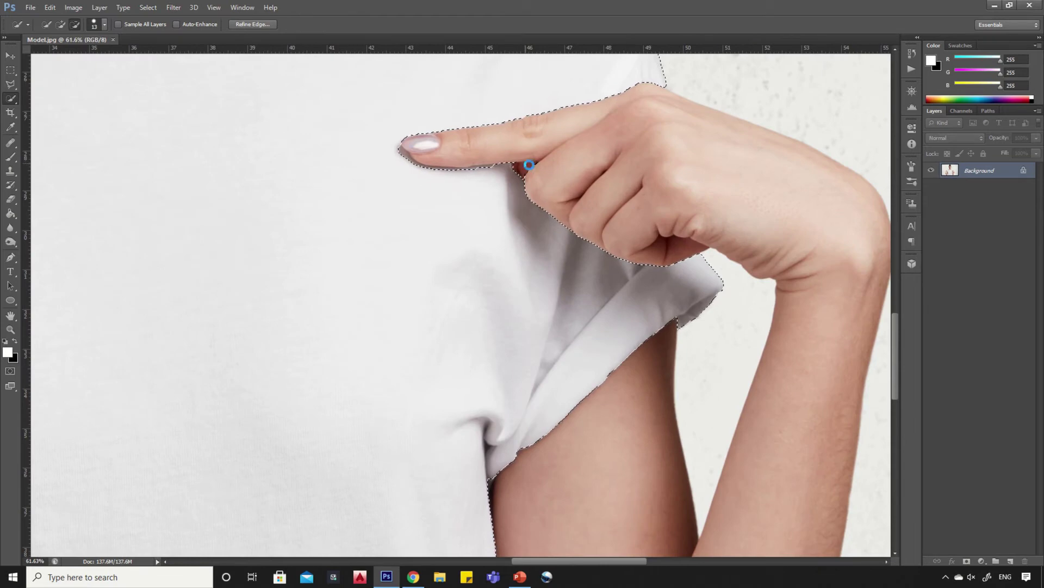
click(523, 166)
scroll(743, 393, down, 4)
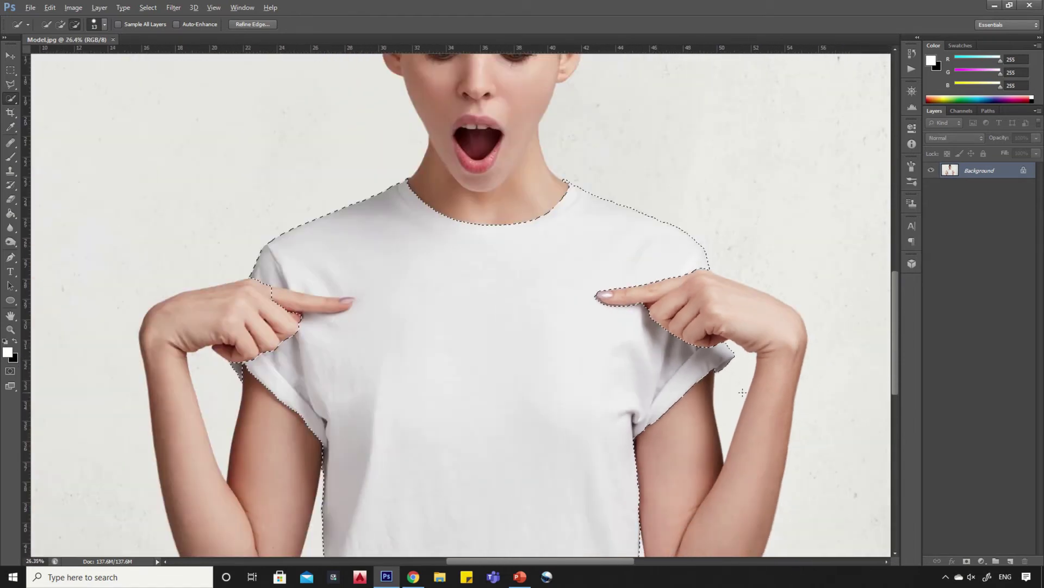
scroll(290, 282, up, 6)
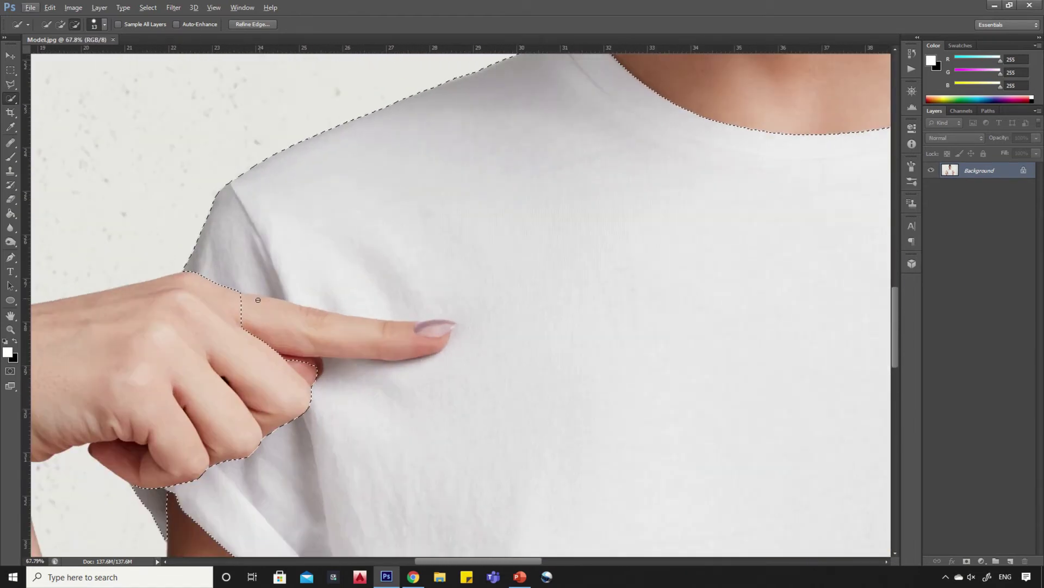
Step: Add the shirt along the index finger and below its knuckle, then zoom out to check
mouse_move(242, 313)
mouse_down()
mouse_move(371, 333)
mouse_move(455, 324)
mouse_up()
drag(254, 349, 318, 366)
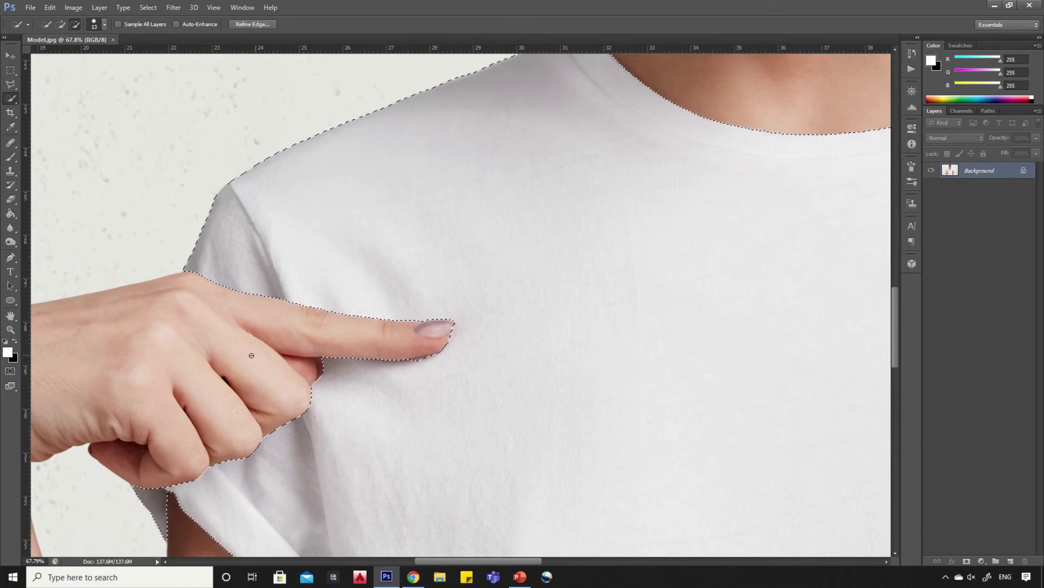
scroll(213, 357, down, 2)
scroll(214, 357, down, 1)
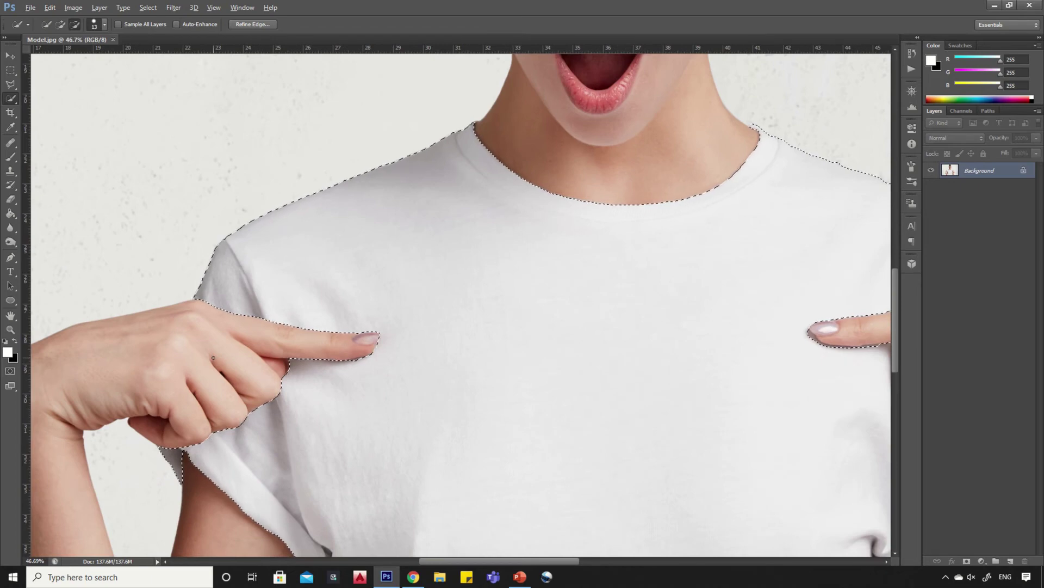
scroll(310, 312, down, 3)
scroll(311, 312, down, 5)
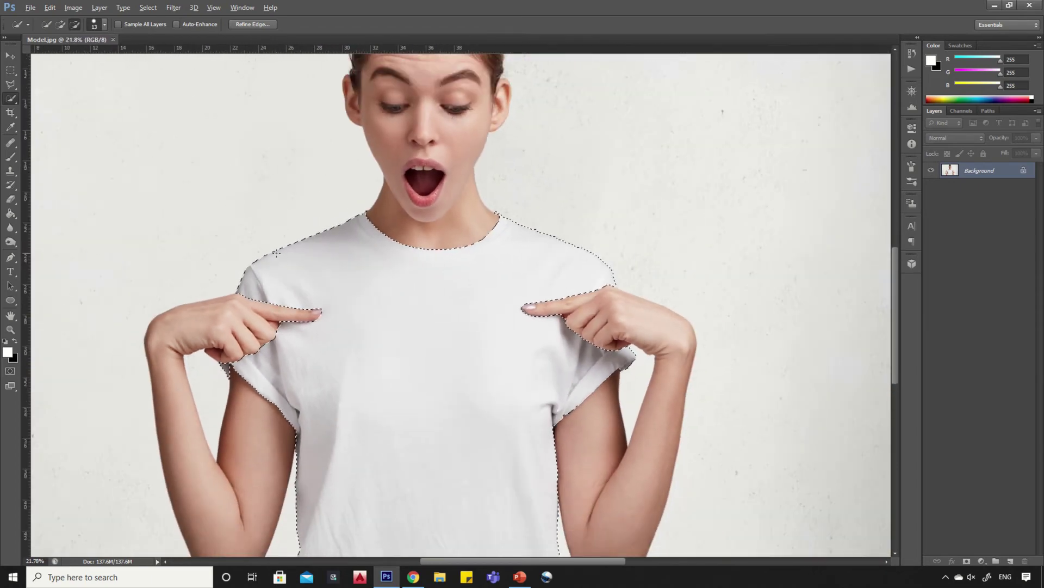
scroll(686, 415, down, 2)
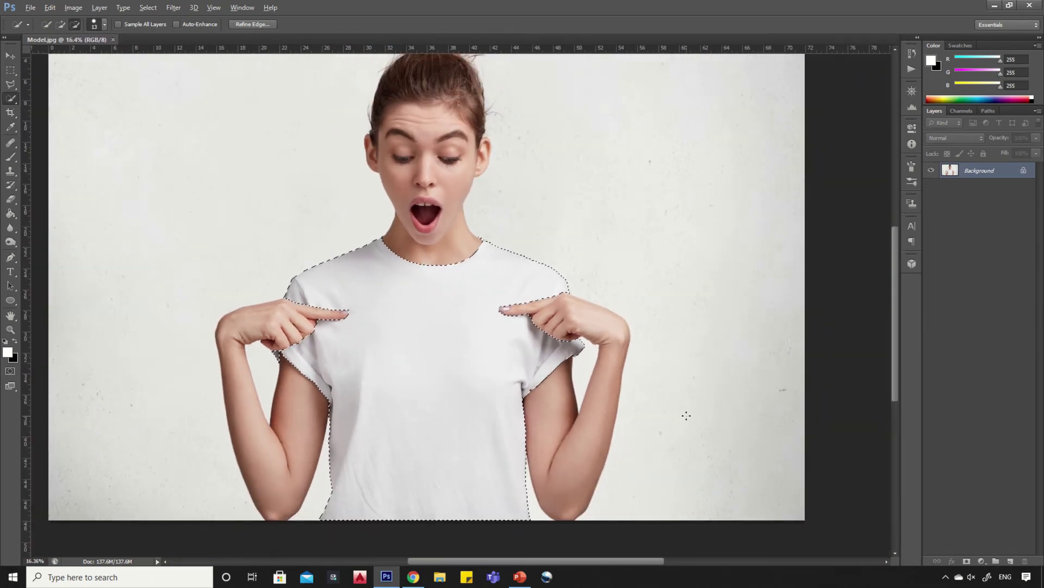
scroll(646, 416, up, 1)
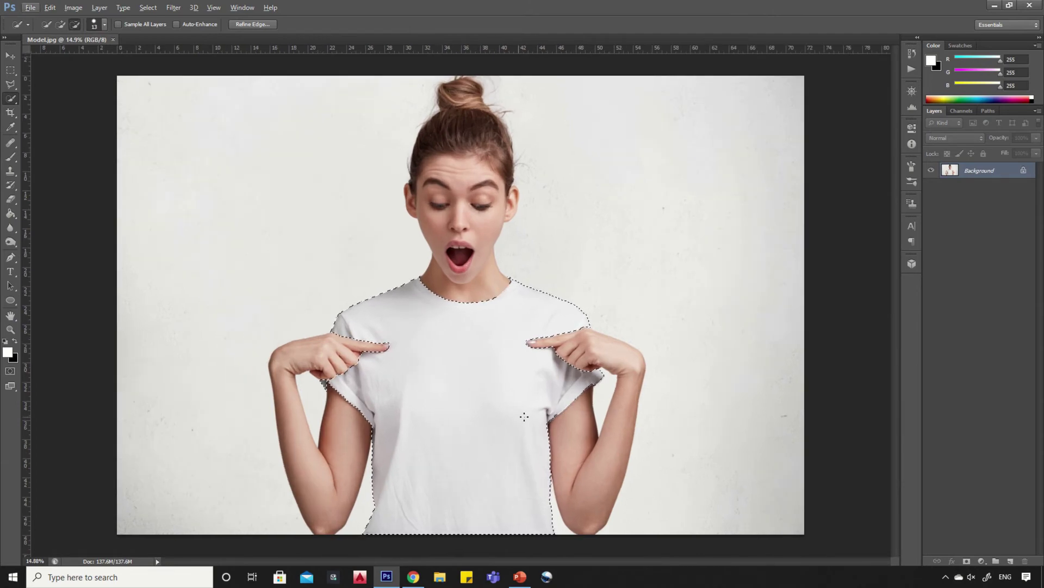
Step: Copy the selected shirt onto its own layer and add a Solid Color fill layer
right_click(438, 323)
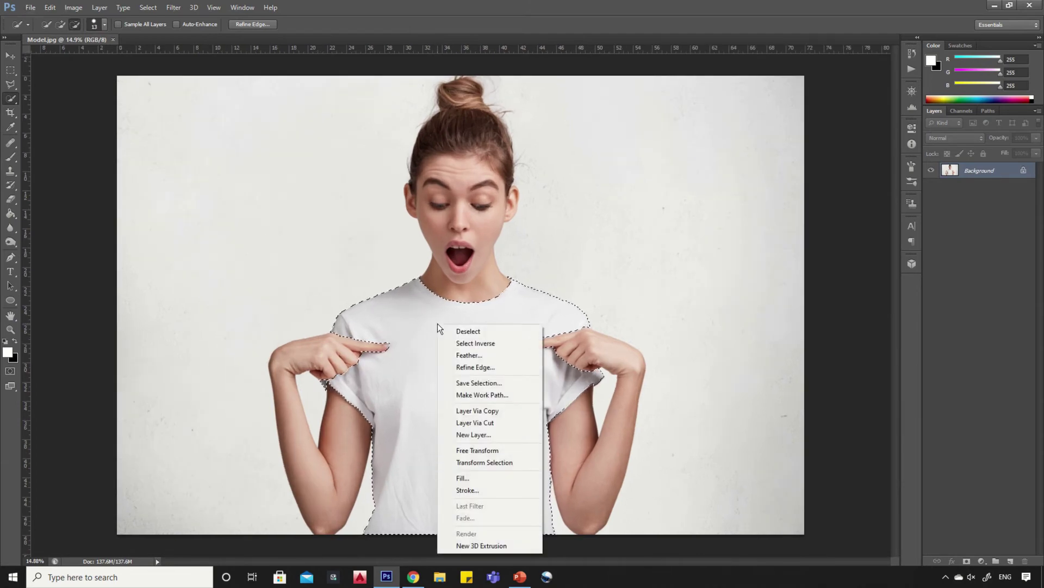
click(498, 410)
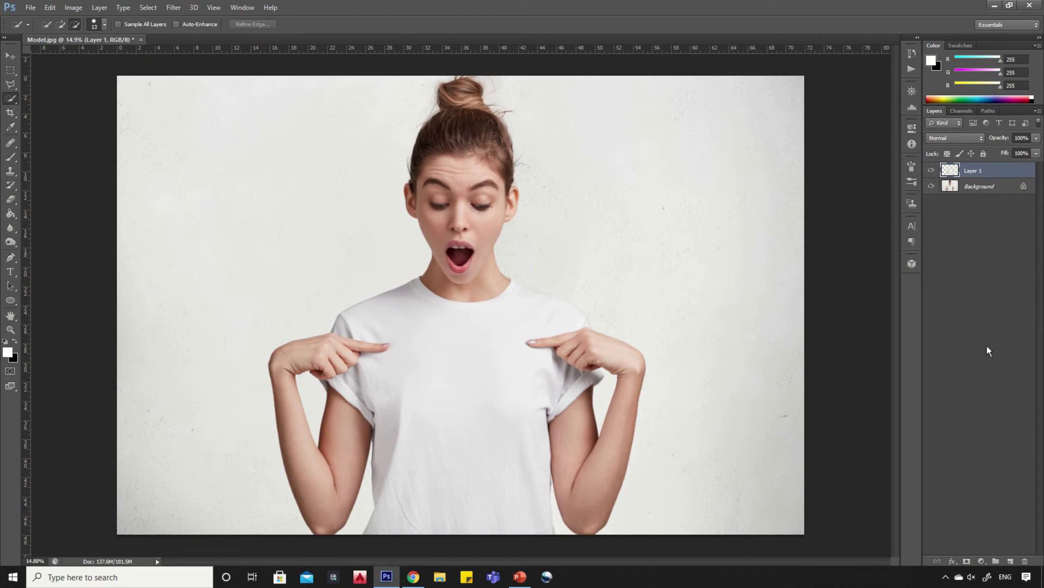
click(982, 560)
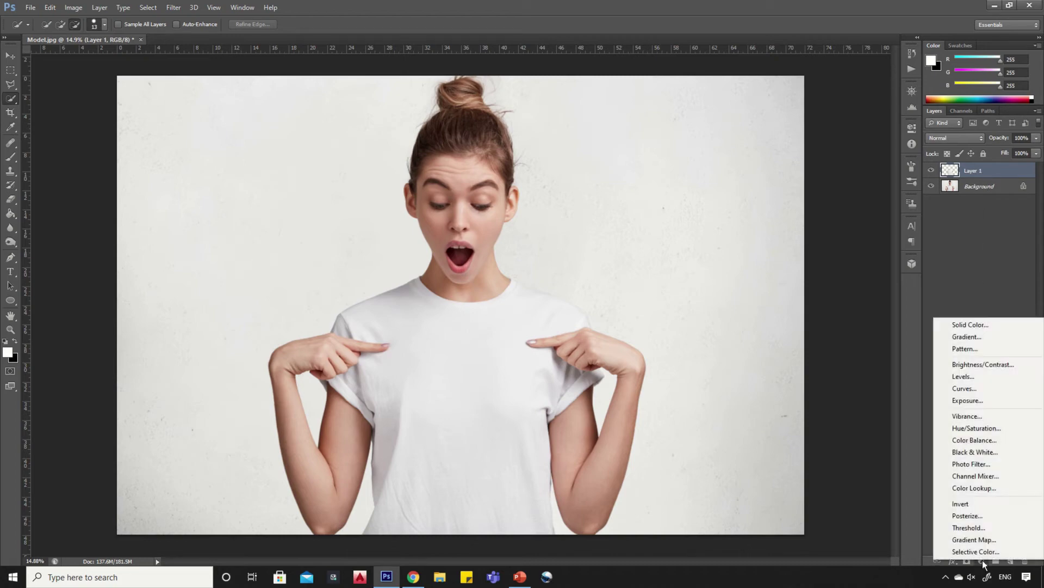
click(971, 324)
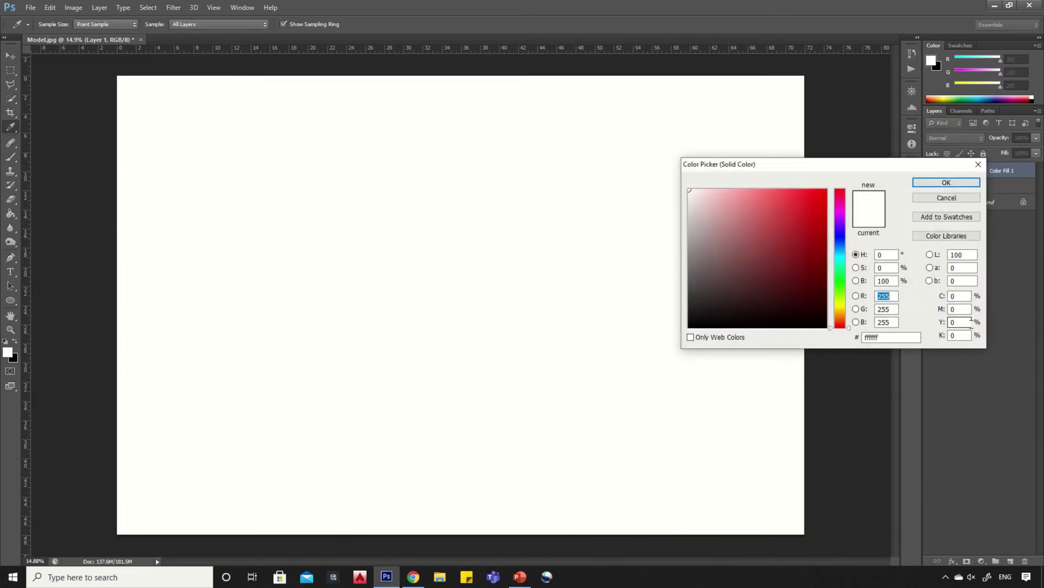
Step: Set the Color Fill 1 colour to deep yellow #ffd200
drag(800, 214, 828, 188)
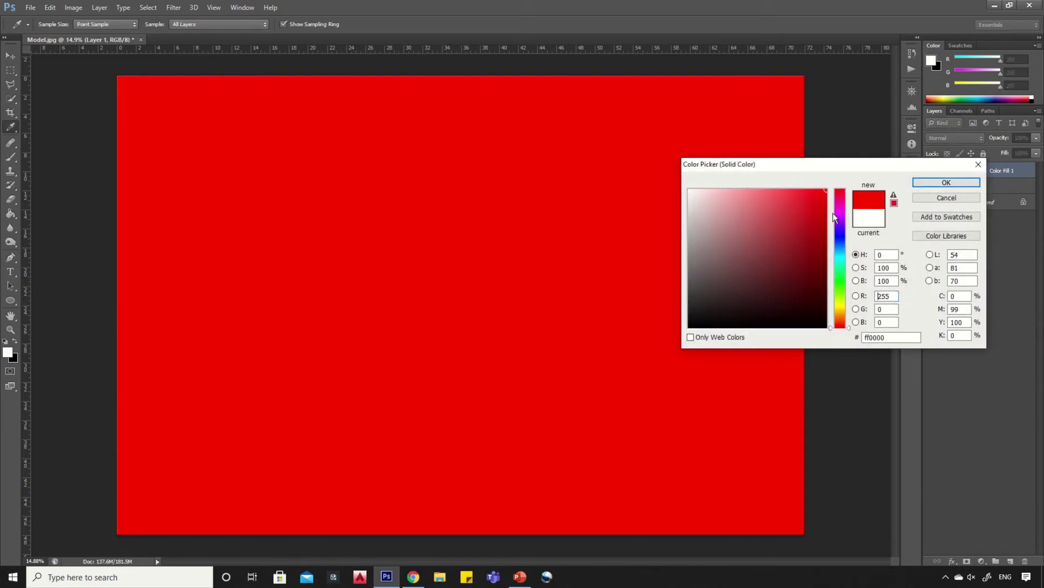
click(840, 306)
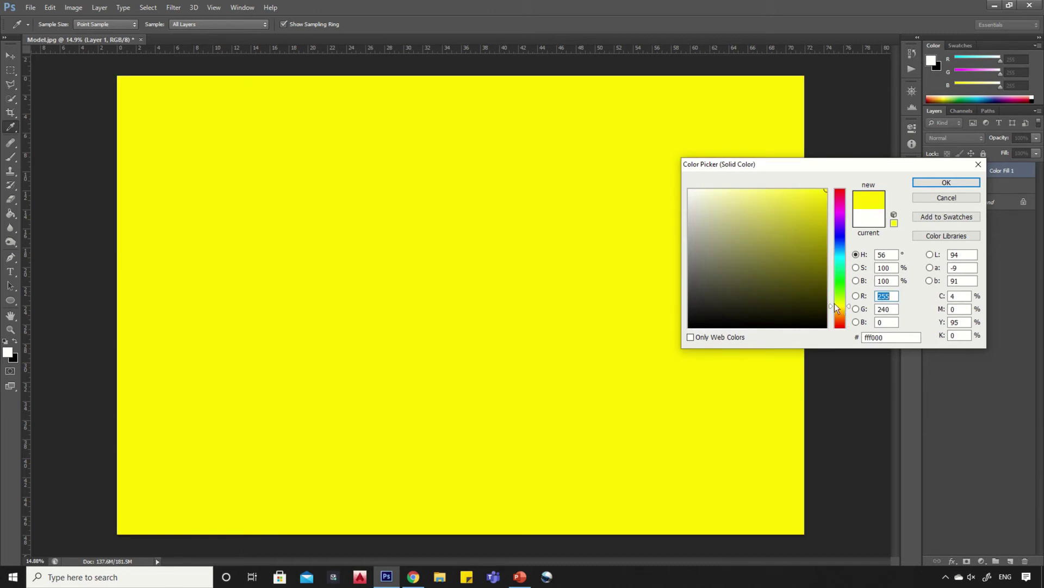
drag(834, 303, 837, 309)
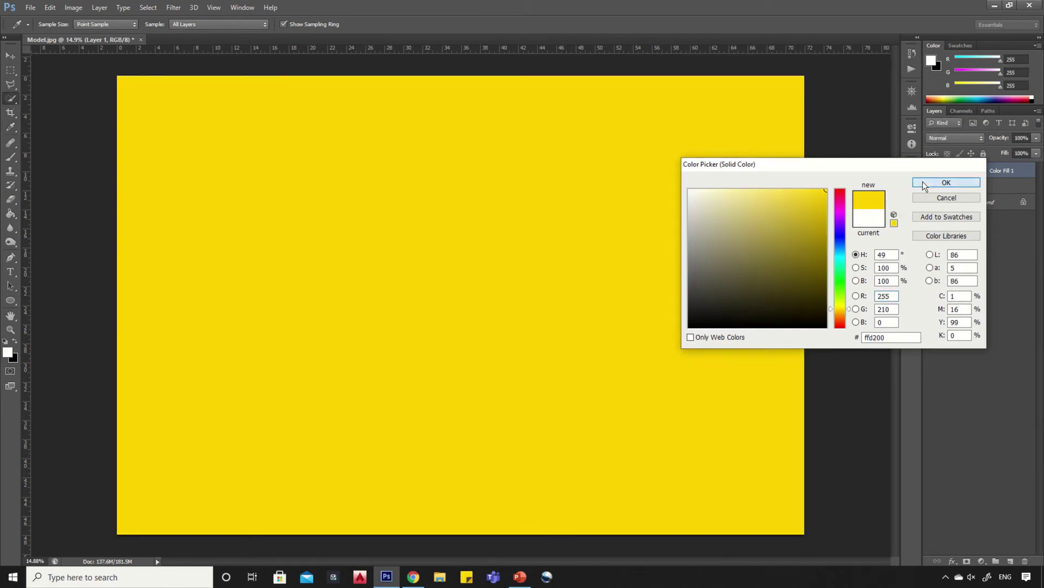
click(947, 182)
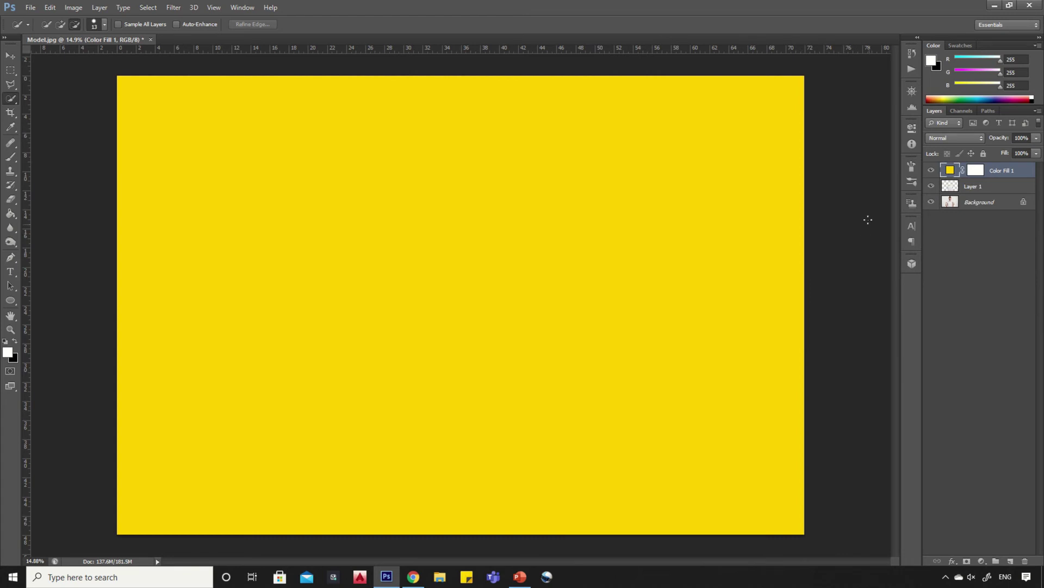
Step: Clip Color Fill 1 to the shirt layer and set its blend mode to Multiply
right_click(1000, 172)
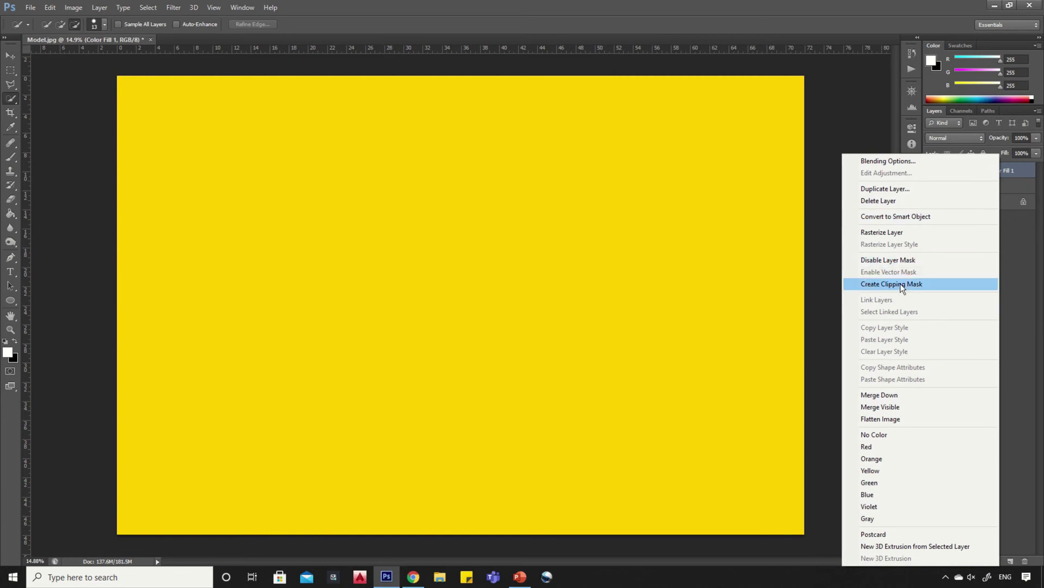
click(885, 284)
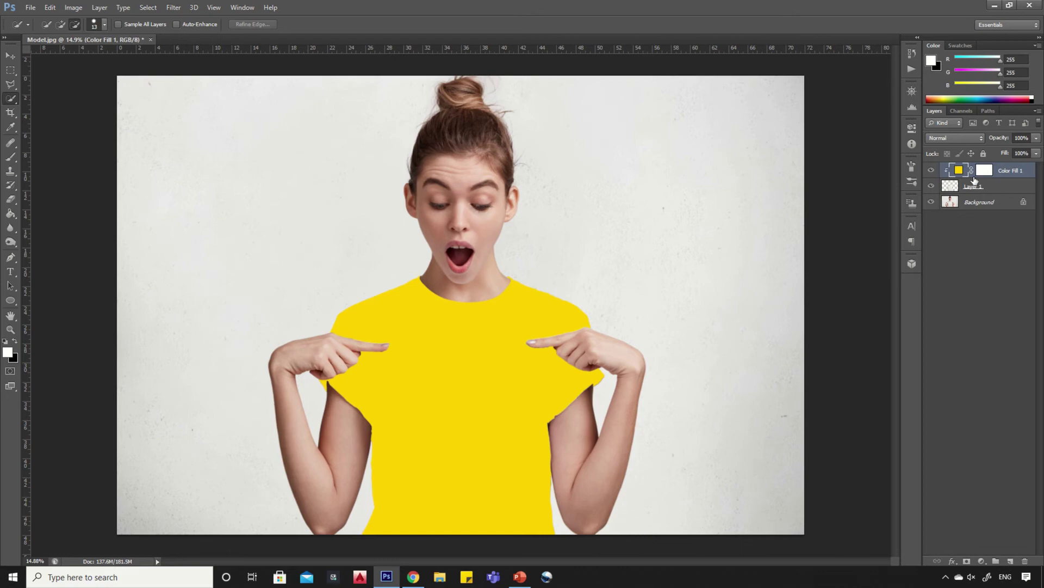
click(955, 138)
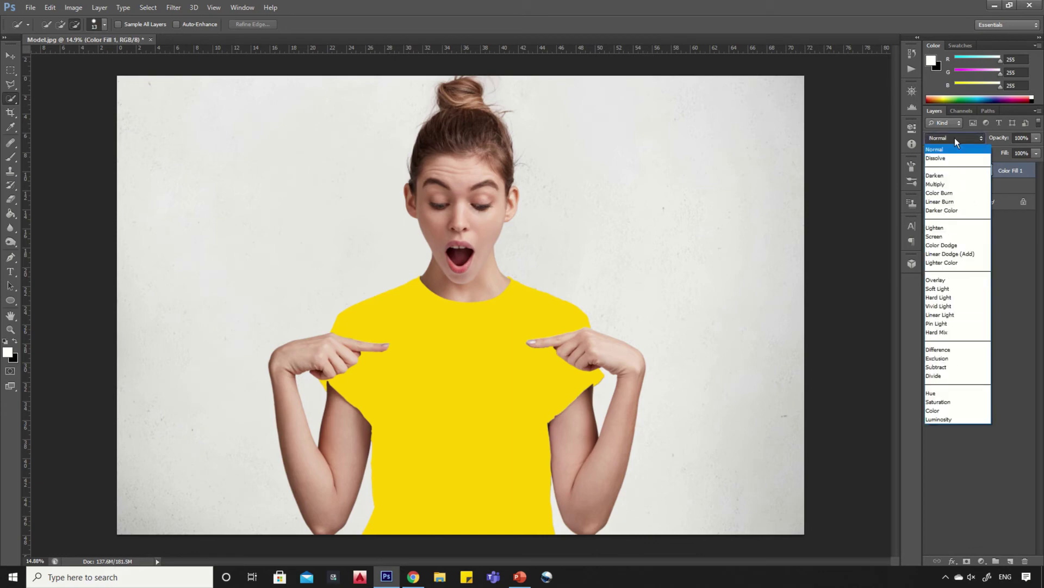
click(947, 185)
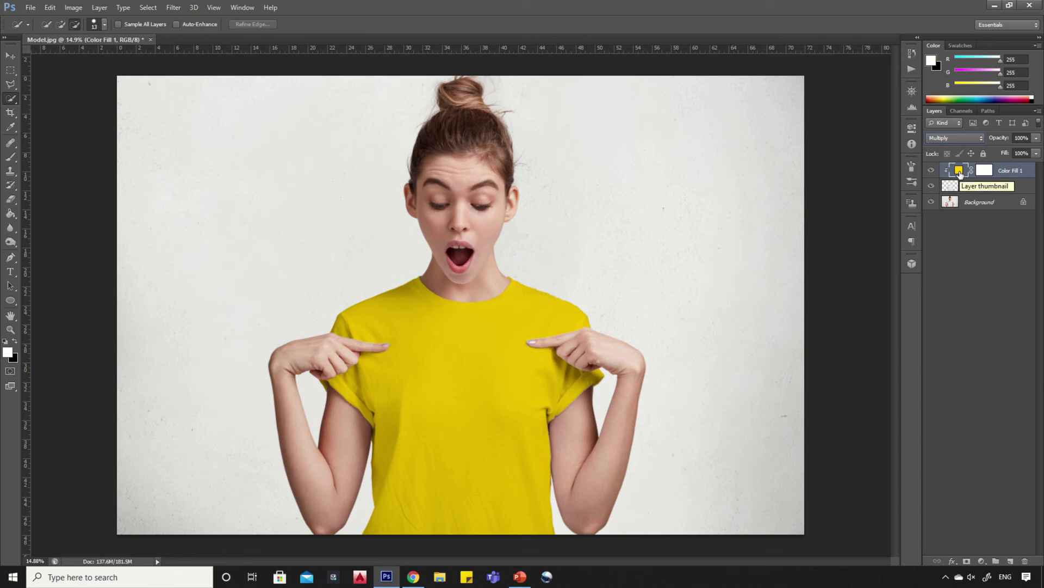
Step: Try other hues on Color Fill 1, then settle on golden yellow #ffc000
double_click(959, 171)
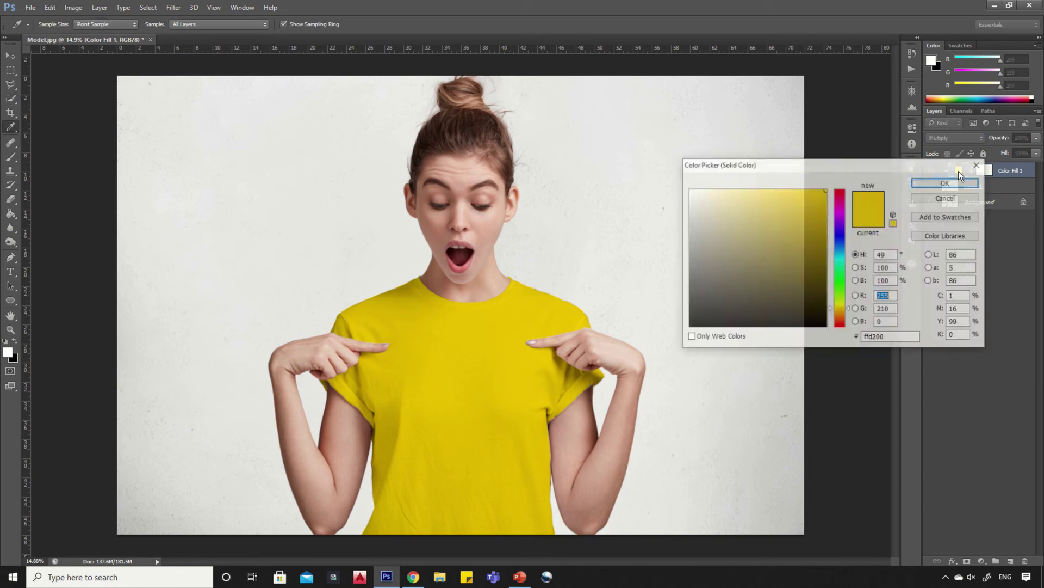
mouse_move(836, 220)
mouse_down()
mouse_move(837, 208)
mouse_move(841, 321)
mouse_move(840, 311)
mouse_up()
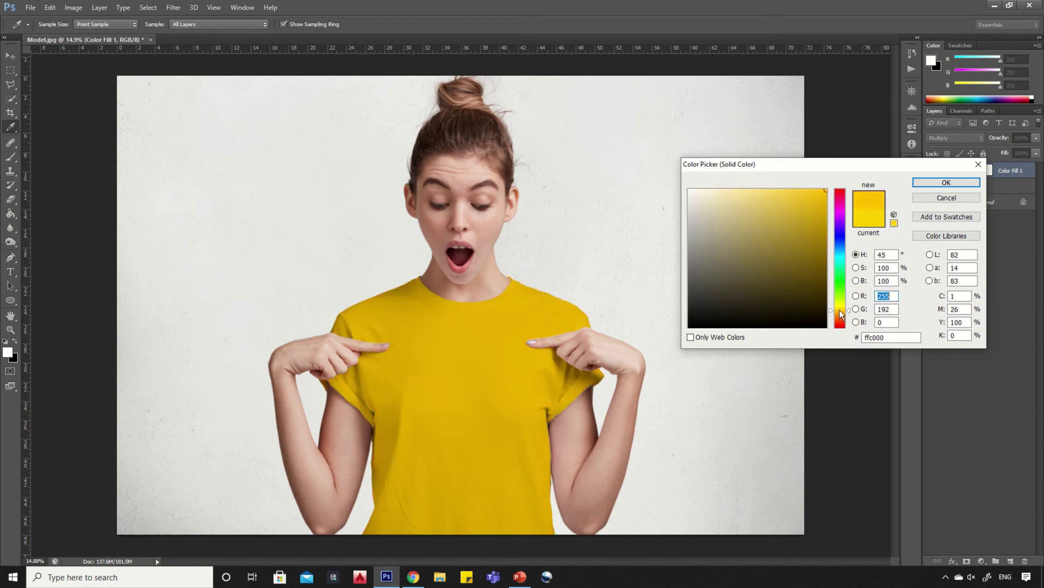
click(935, 198)
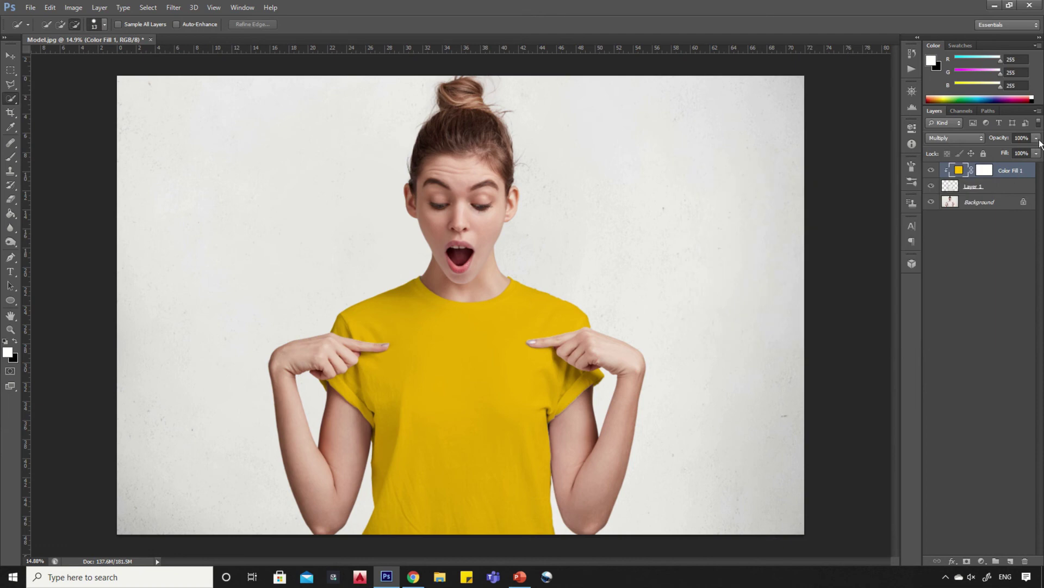
Step: Adjust the Color Fill 1 opacity slider, leaving the yellow fill at 100%
click(1036, 138)
mouse_move(1037, 154)
mouse_down()
mouse_move(1013, 153)
mouse_move(1039, 154)
mouse_up()
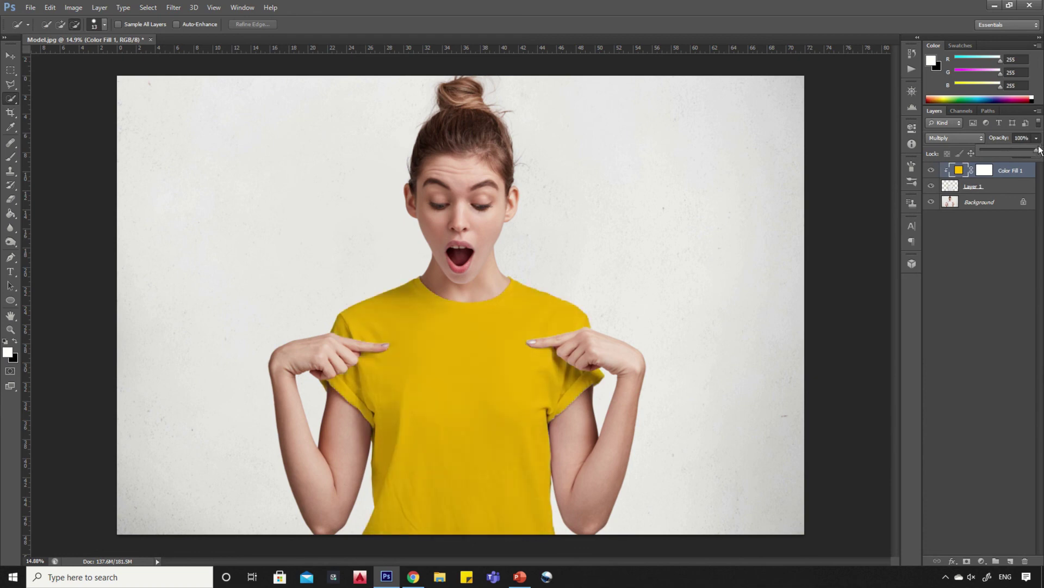